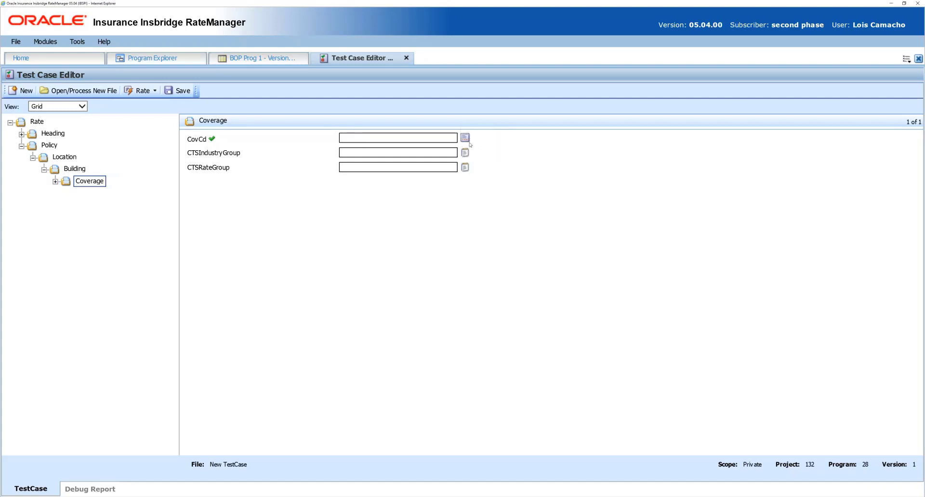
Choose Contents (C20) from the valid values for the CovCd field in the test case's Coverage category
click(465, 140)
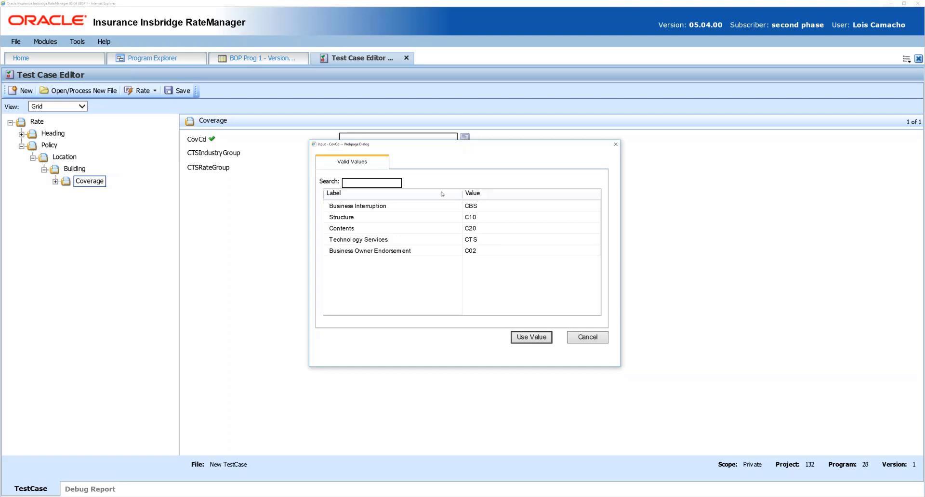
click(446, 217)
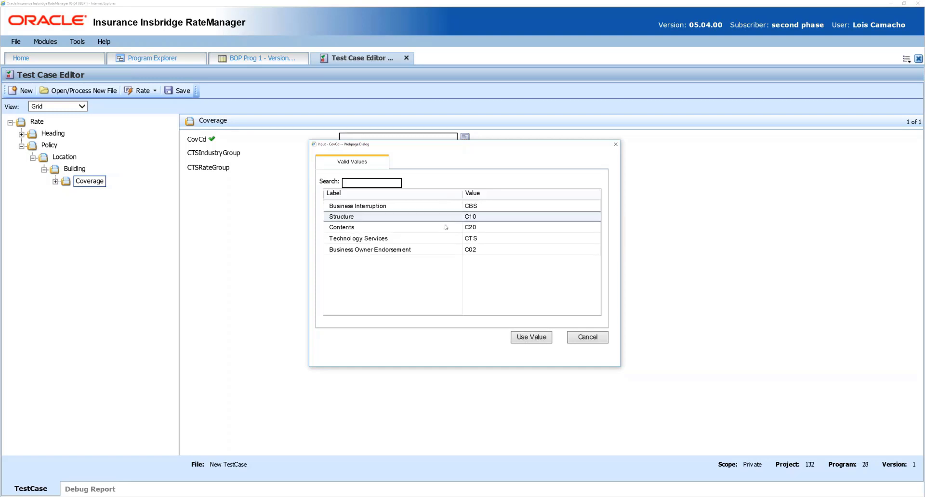
click(446, 228)
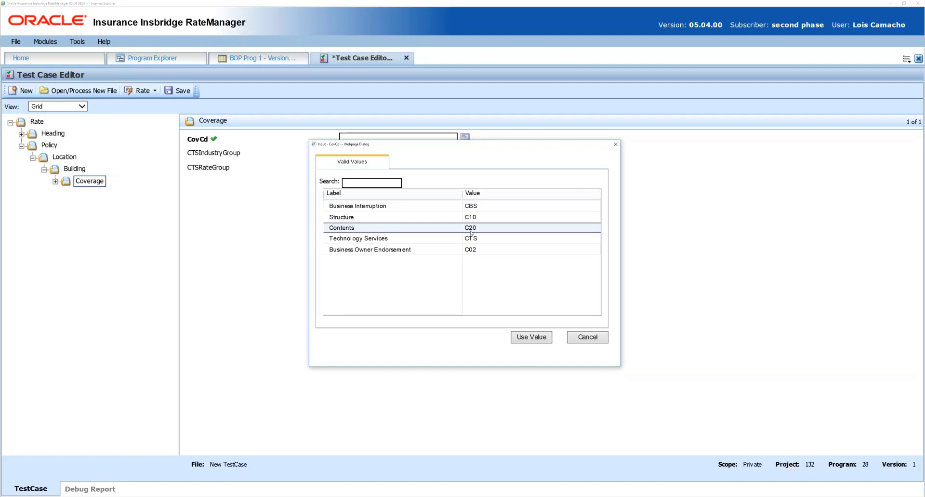
click(531, 337)
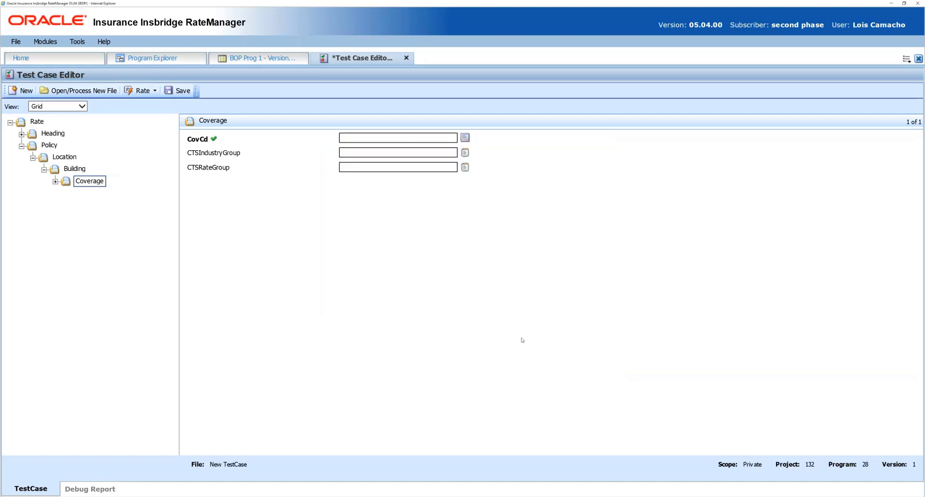
double_click(376, 140)
Create a new validation in the Validations folder of the BOP project's Universals
click(159, 60)
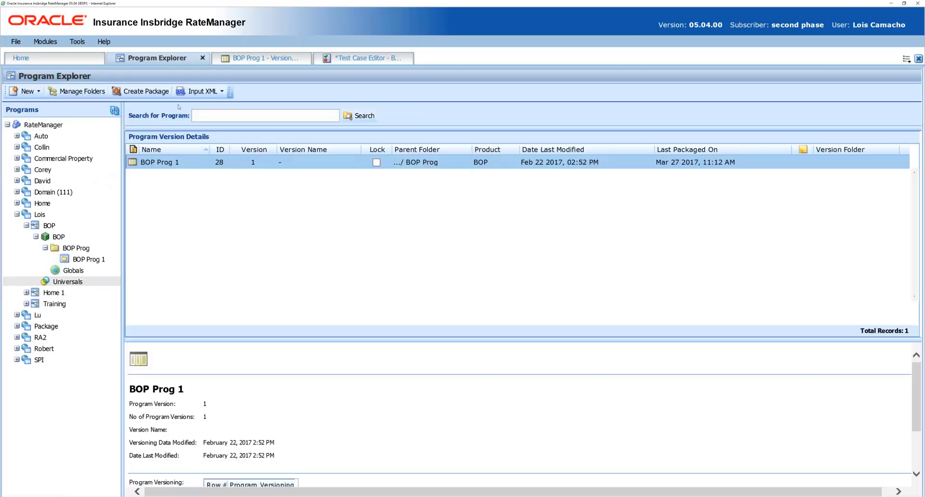
double_click(79, 283)
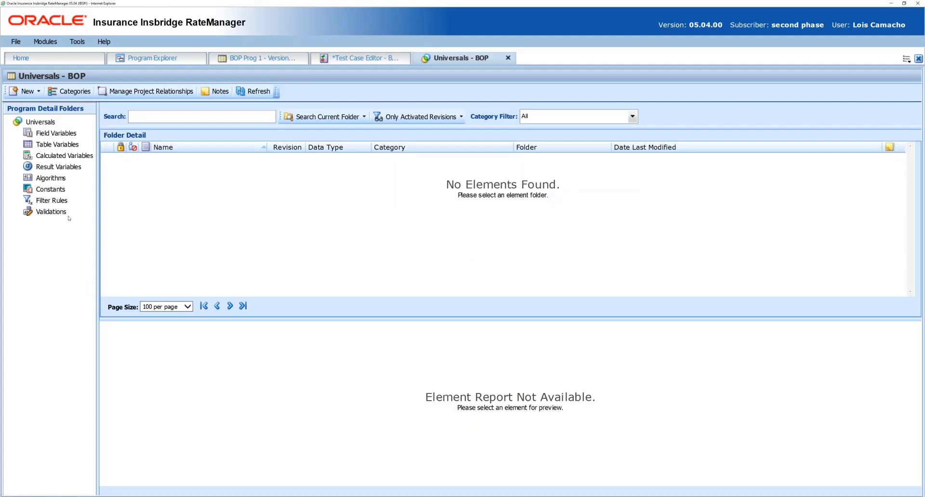
click(60, 212)
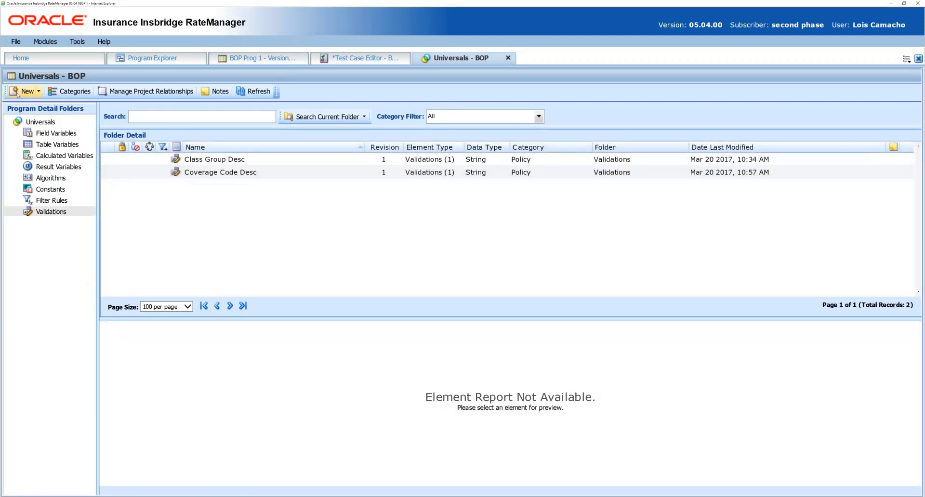
click(17, 94)
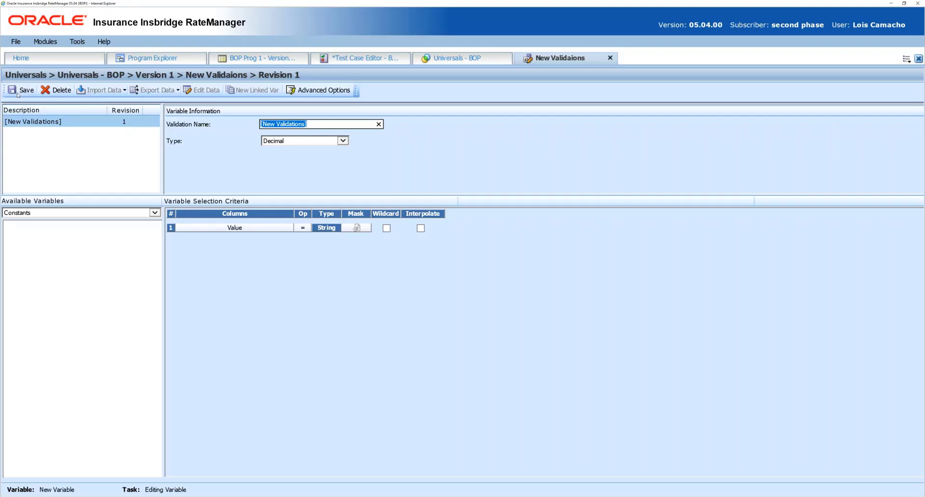
Name the new validation CTS Industry Group Desc and set its type to String
click(379, 123)
text(CTS Industyr)
key(BackSpace)
key(BackSpace)
key(BackSpace)
text(rry Group Desc)
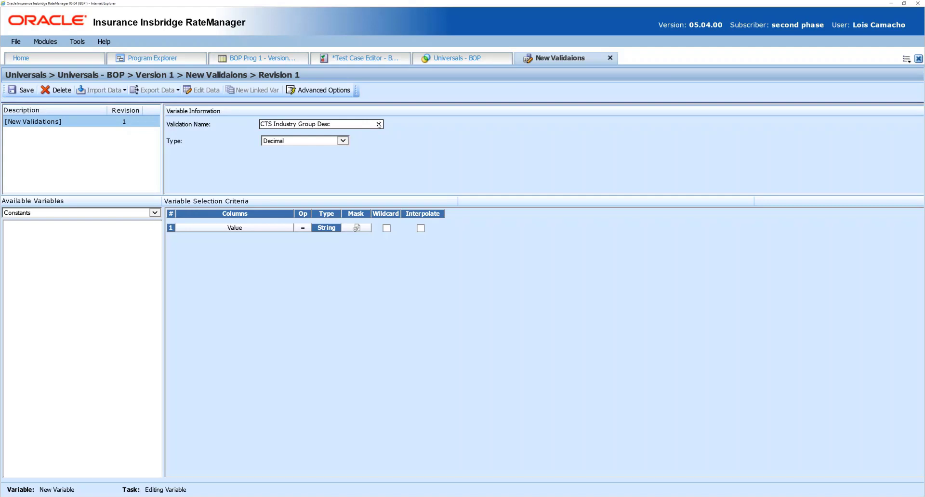
click(326, 144)
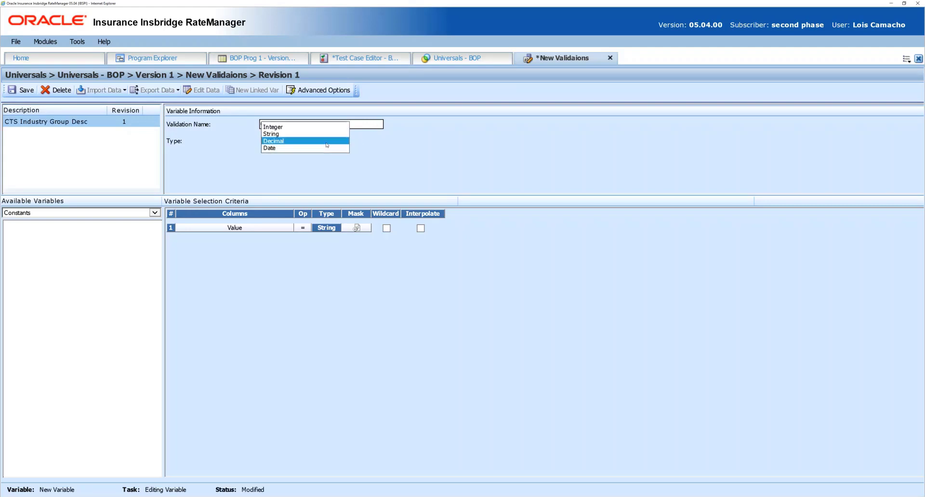
click(323, 136)
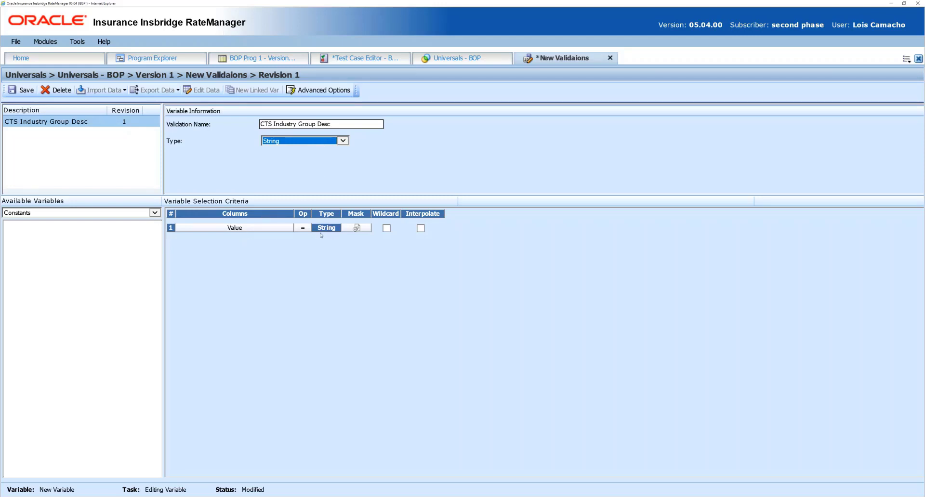
Examine the data type options for the validation's Value column without changing the column
right_click(277, 232)
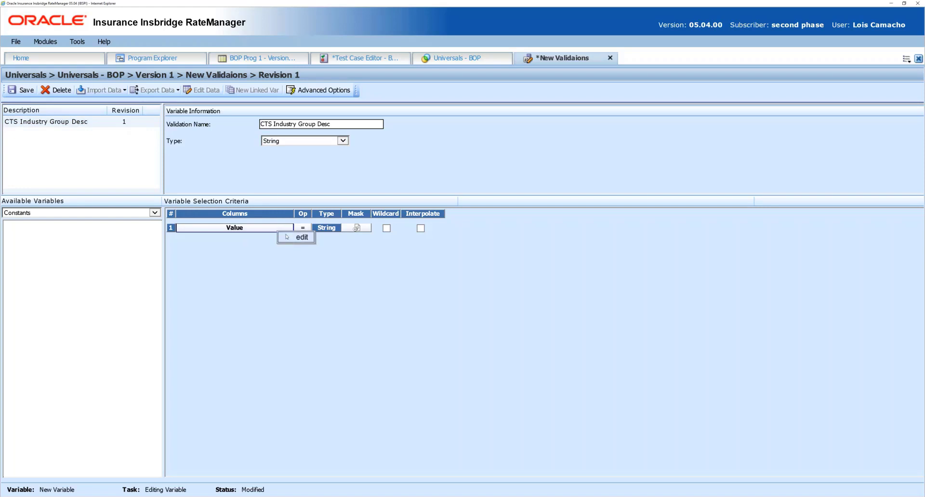
click(294, 238)
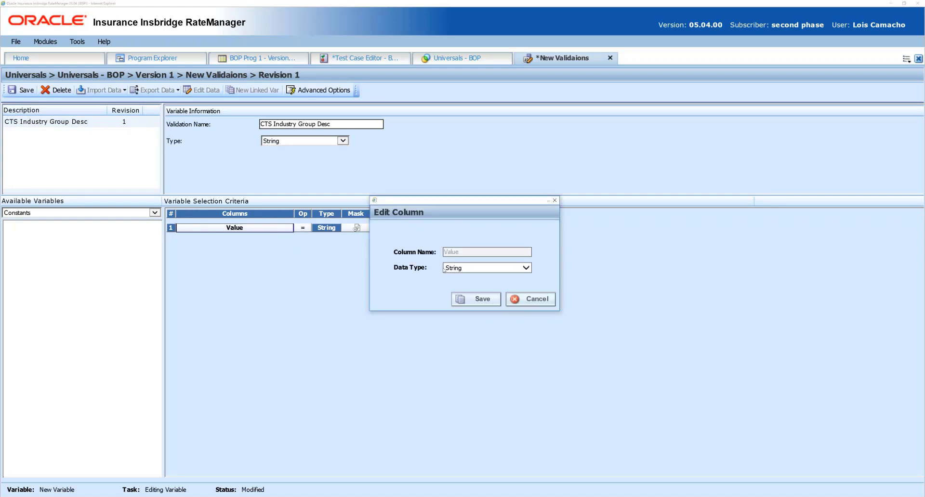
click(444, 268)
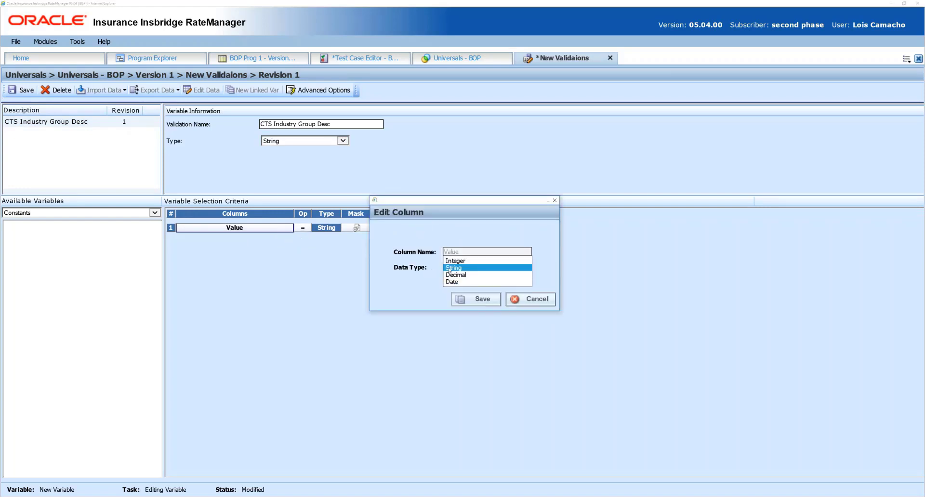
click(543, 300)
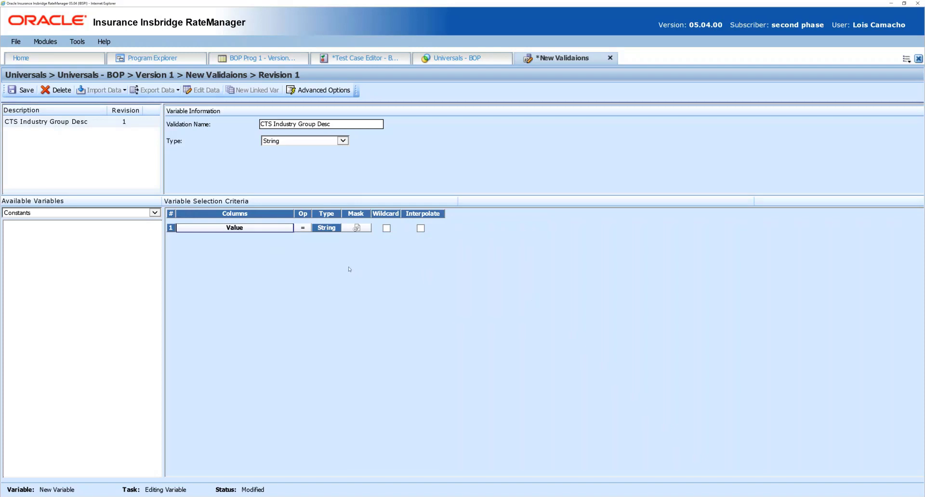
Save the validation and load the tab-delimited file CTS Industry Group Table for import with its columns automapped
click(32, 89)
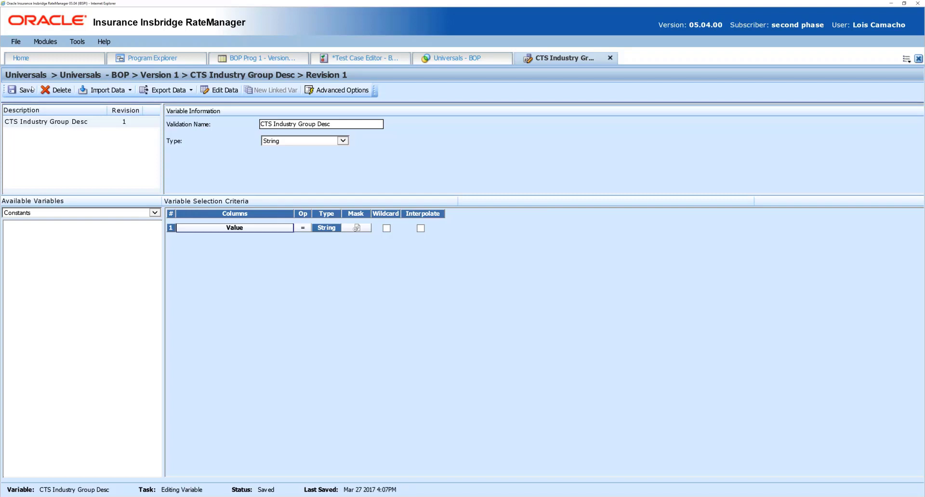
click(101, 92)
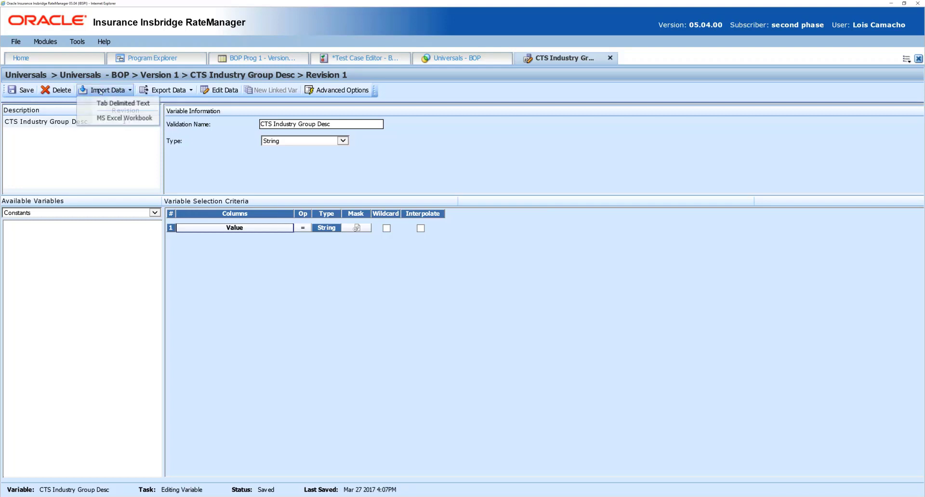
click(109, 104)
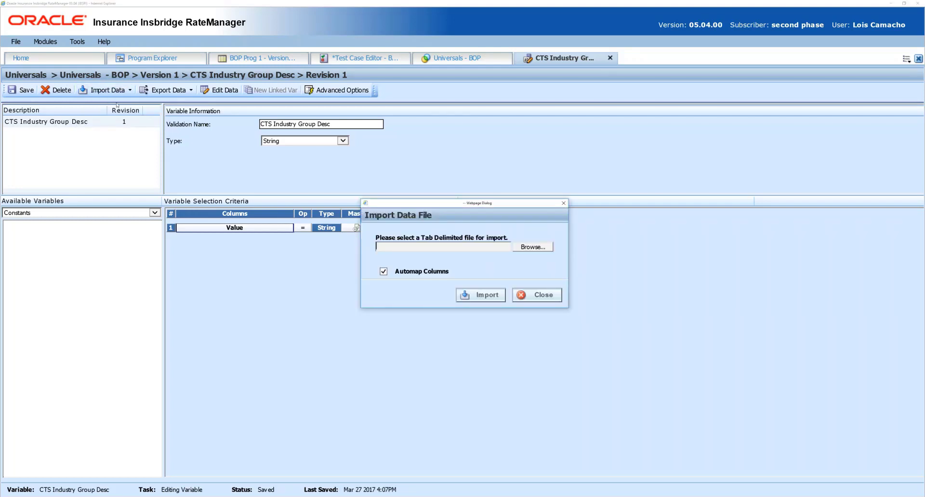
click(524, 250)
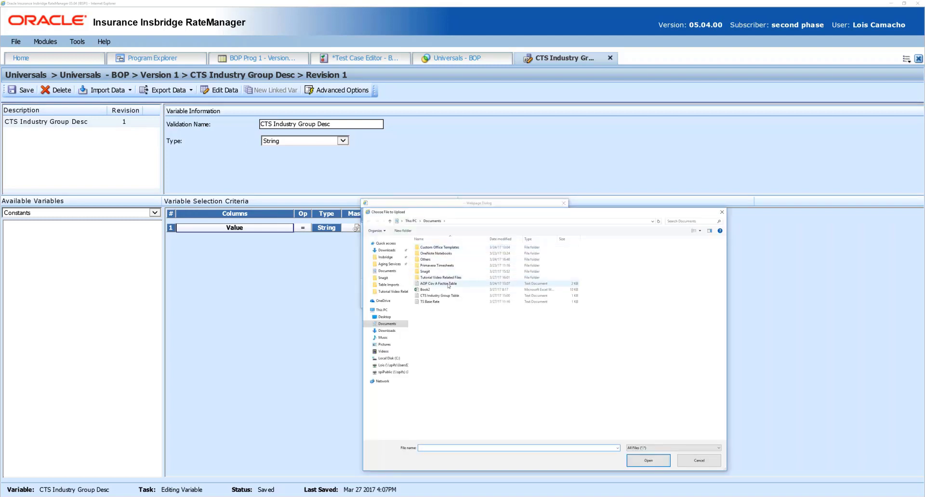
double_click(448, 298)
click(473, 294)
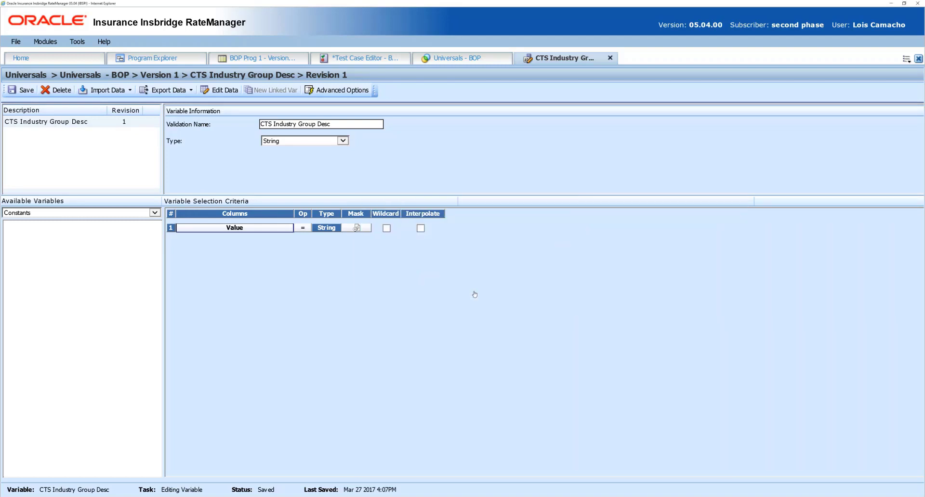
click(494, 303)
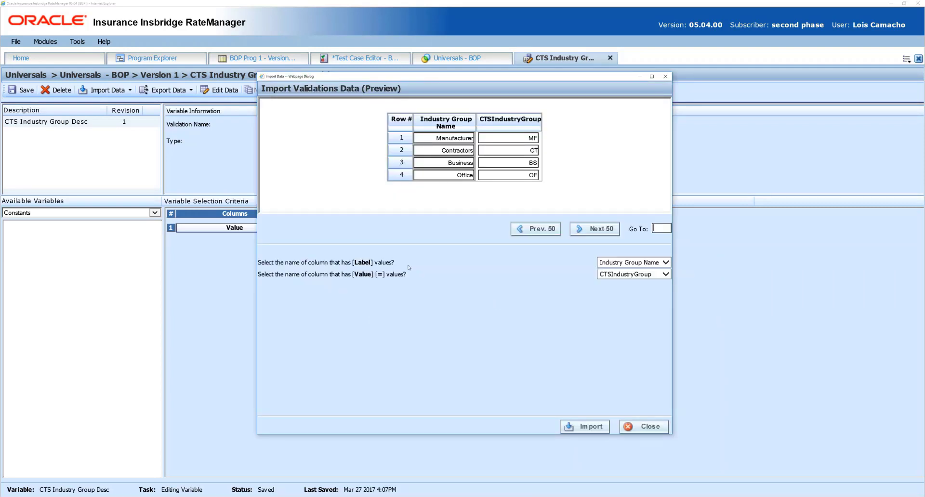
Import the previewed industry group rows into CTS Industry Group Desc, and save and close the validation
click(596, 427)
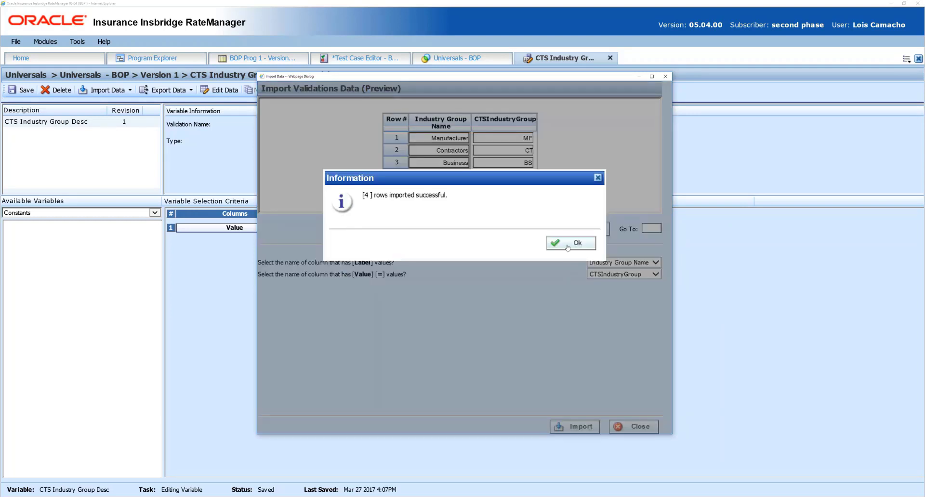
click(568, 247)
click(26, 92)
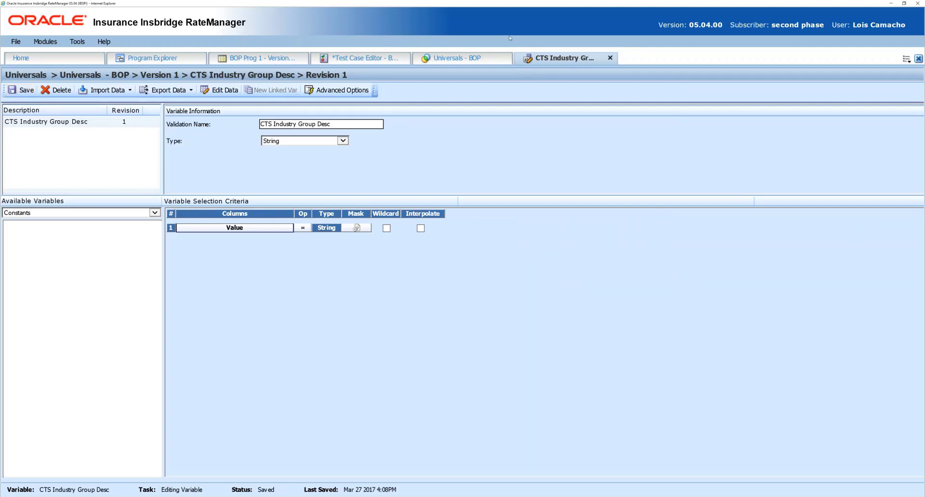
click(610, 58)
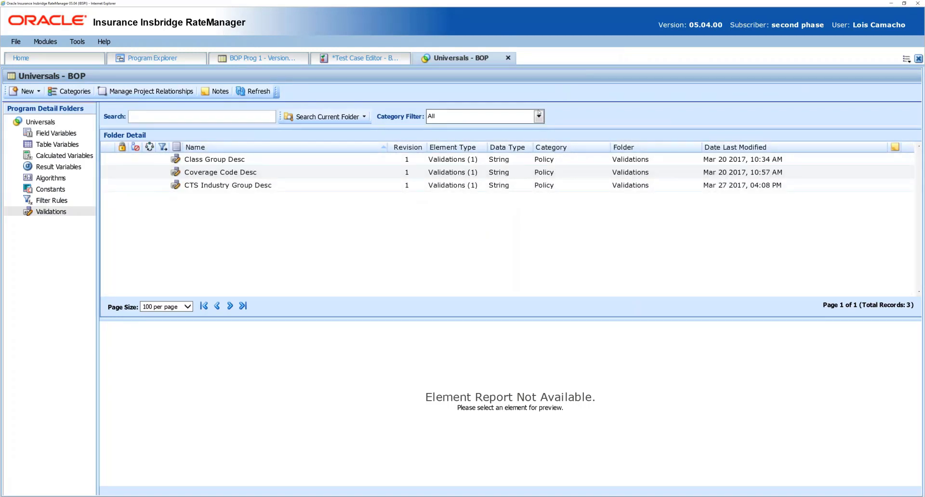
Assign the CTS Industry Group Desc validation to the CTSIndustryGroup field variable and save it
click(56, 133)
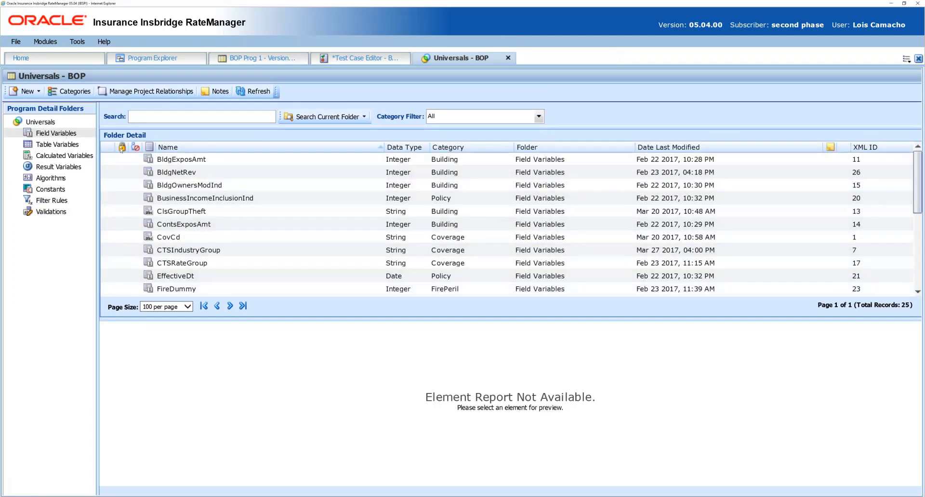
double_click(225, 251)
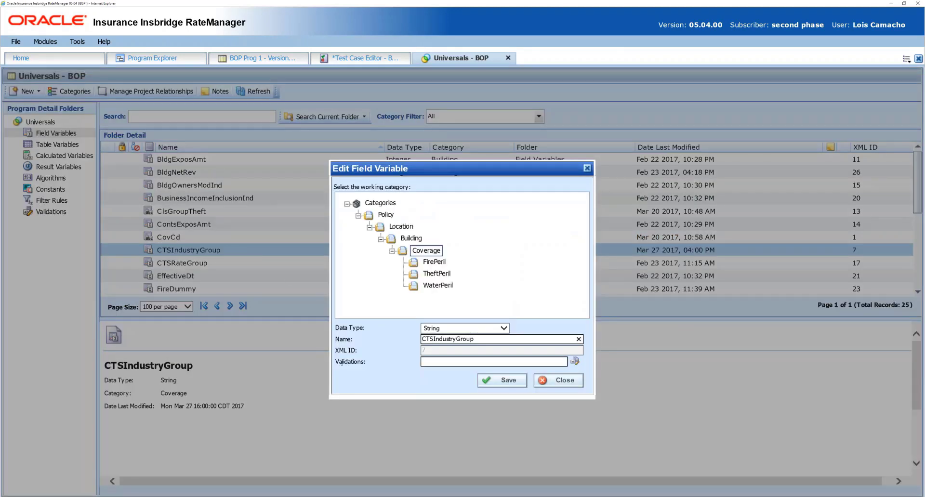
click(574, 361)
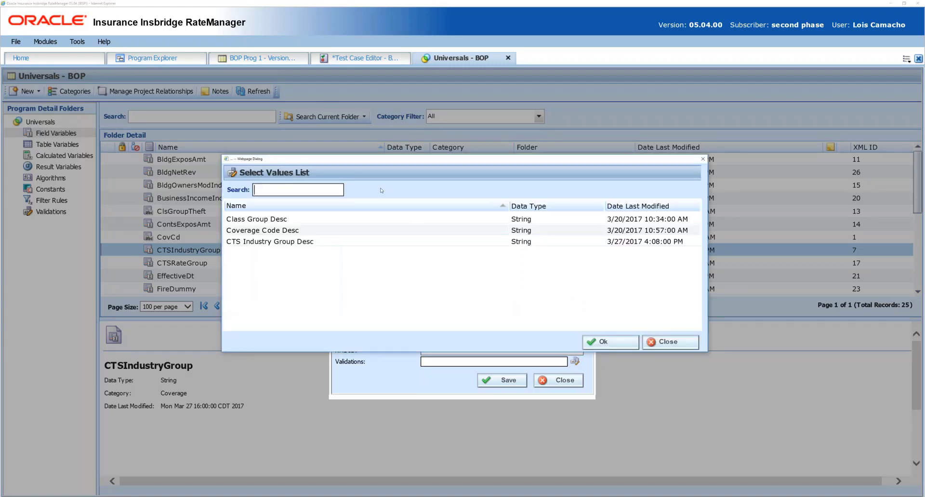
click(332, 244)
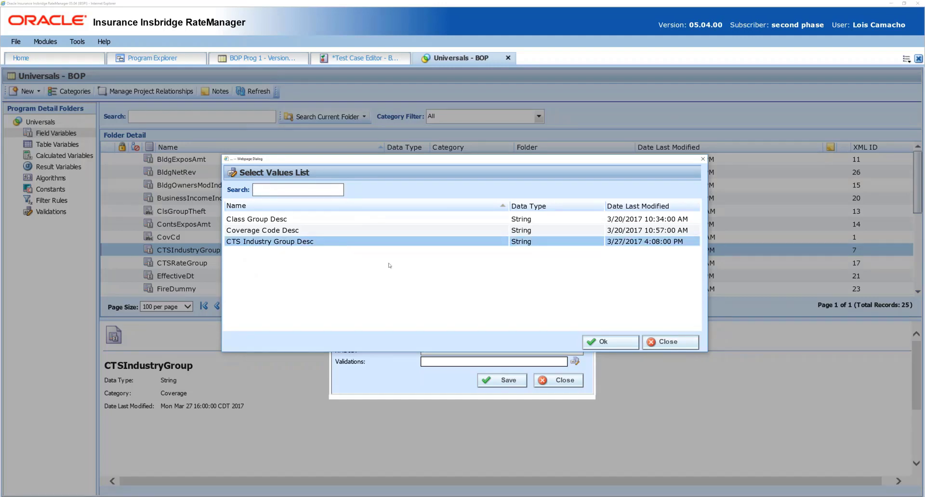
click(621, 343)
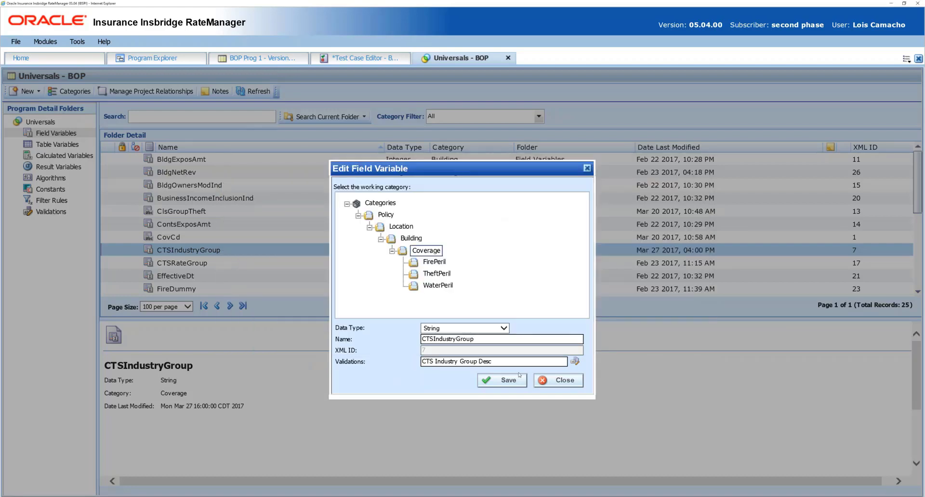
click(516, 380)
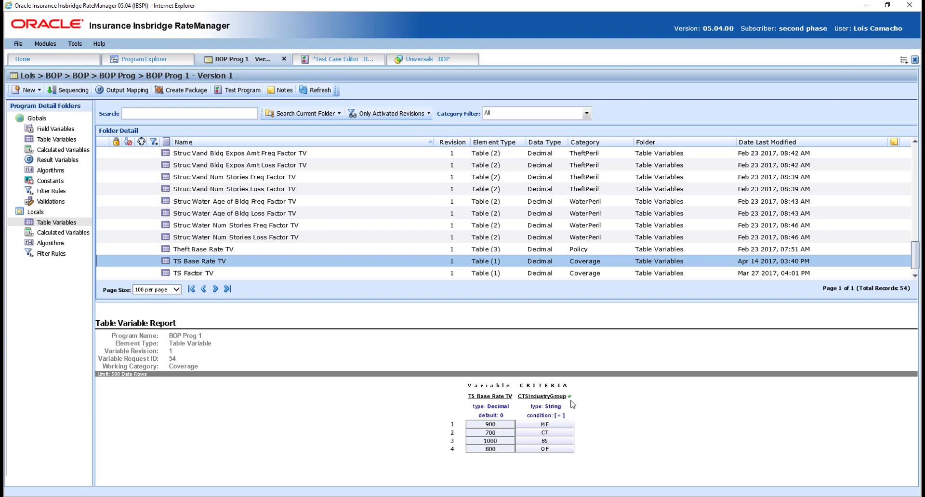
Open the data of the TS Base Rate TV table variable and view its criteria as labels and as values
click(300, 267)
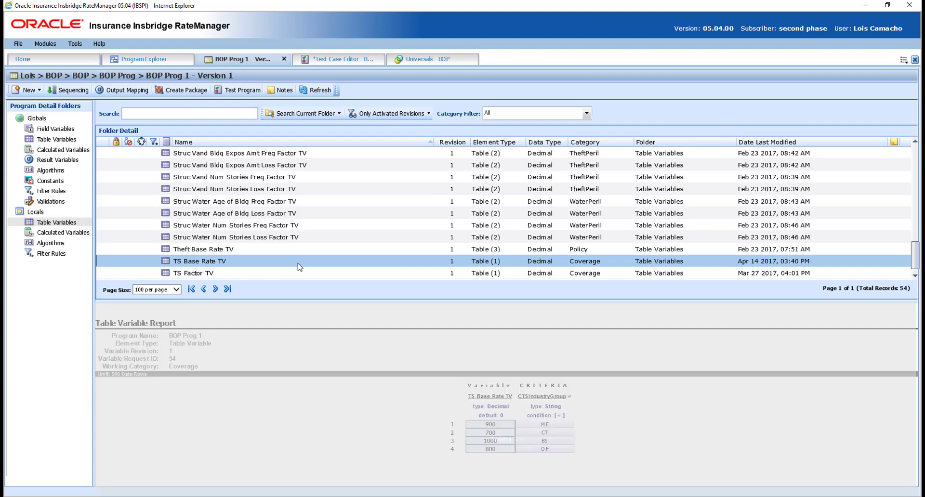
double_click(299, 267)
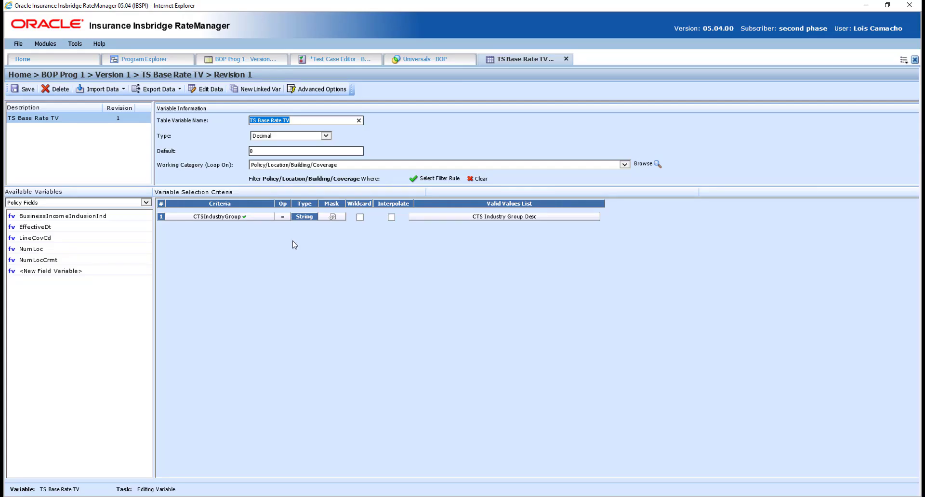
click(210, 88)
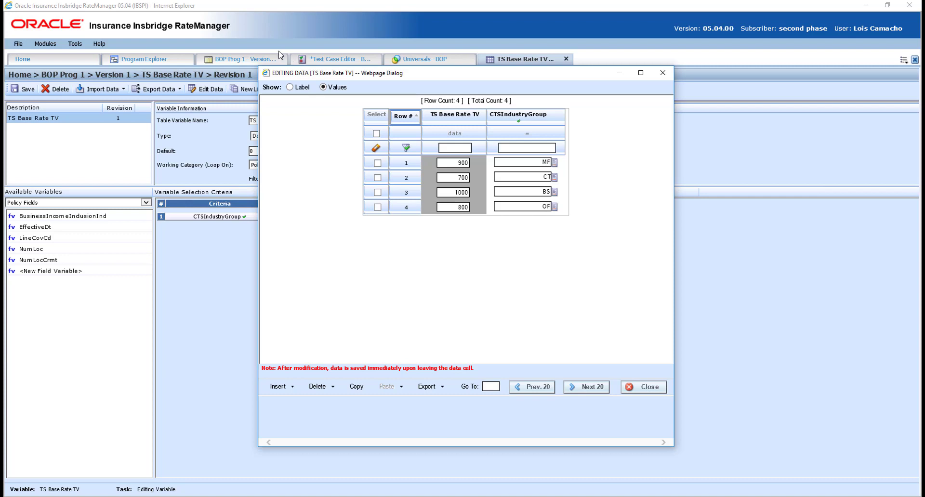
click(288, 91)
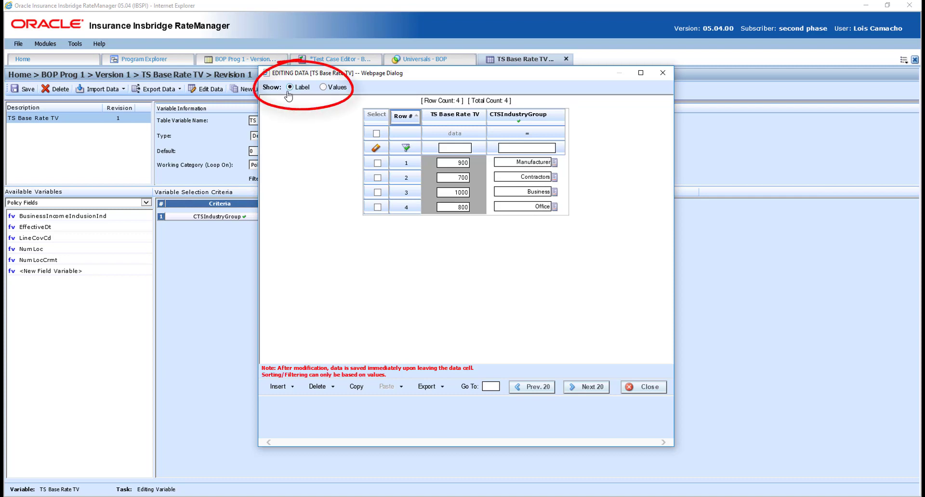
click(323, 87)
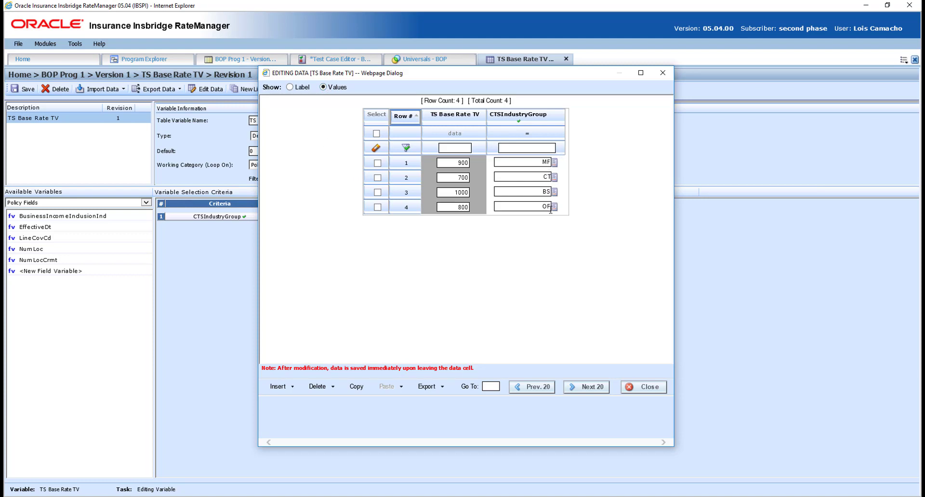
Review the valid values for CTSIndustryGroup in row 1, and close the table data without changing anything
click(554, 163)
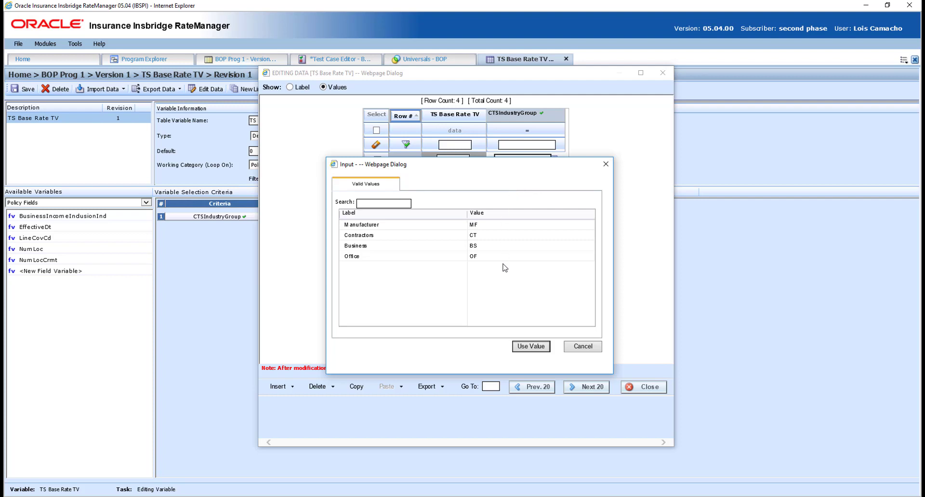
click(404, 205)
click(425, 235)
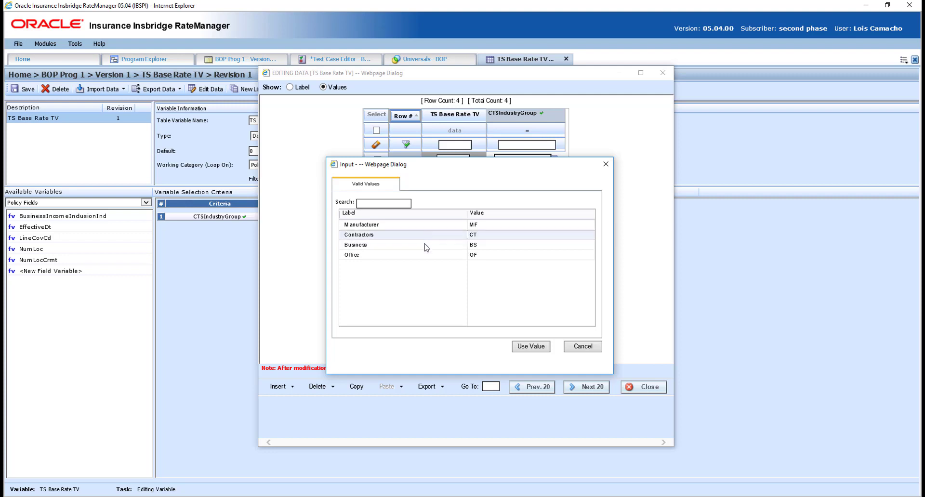
click(425, 246)
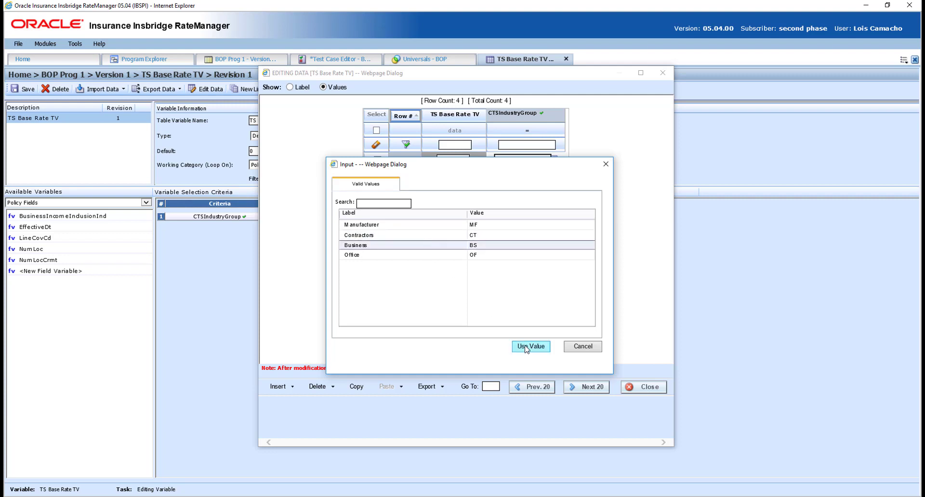
click(578, 351)
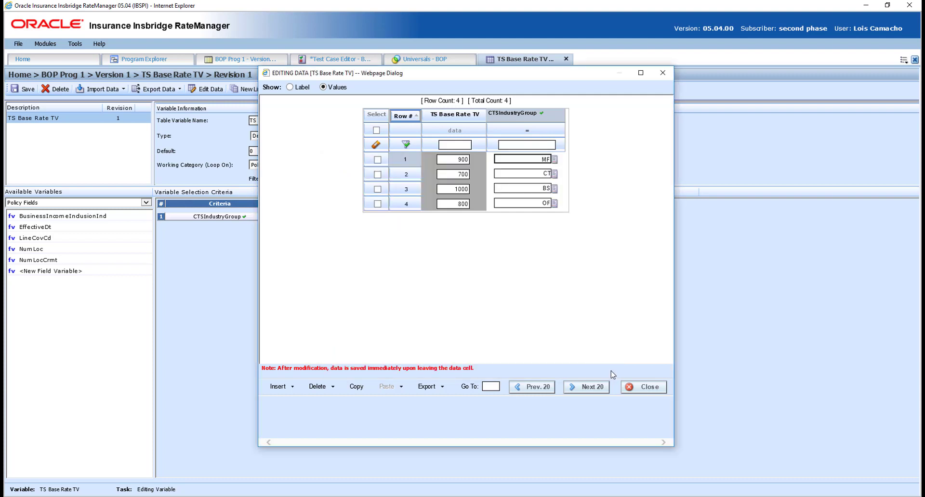
click(630, 388)
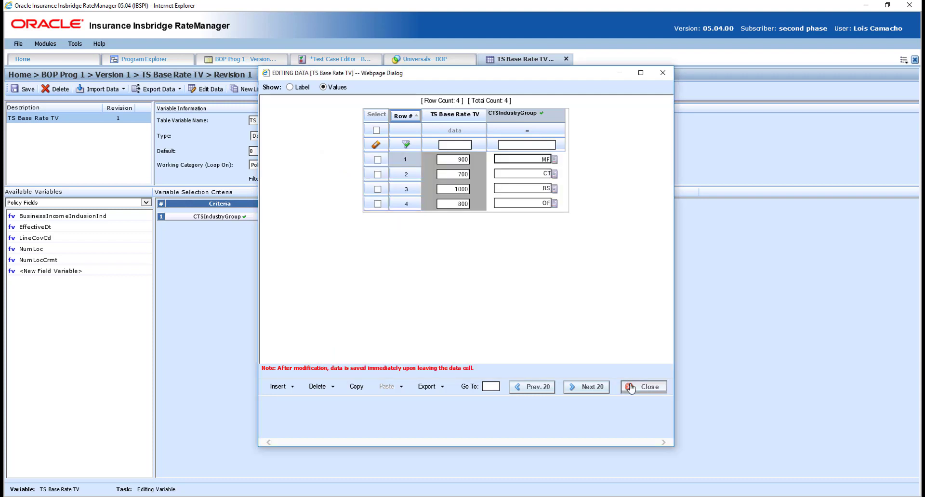